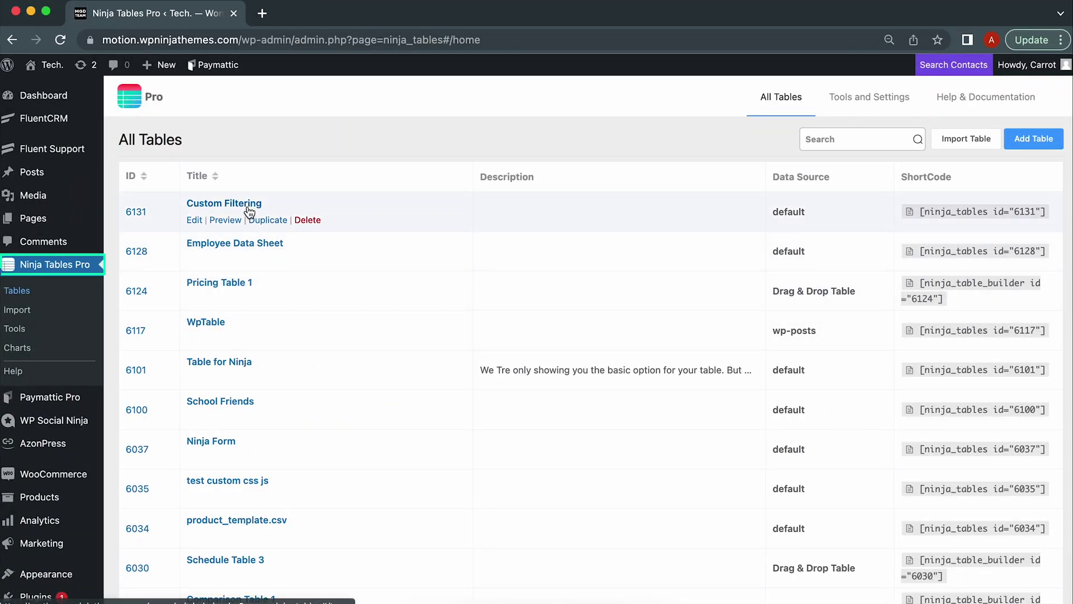
- Open the Custom Filtering table's configuration at its Custom Filters settings
click(194, 220)
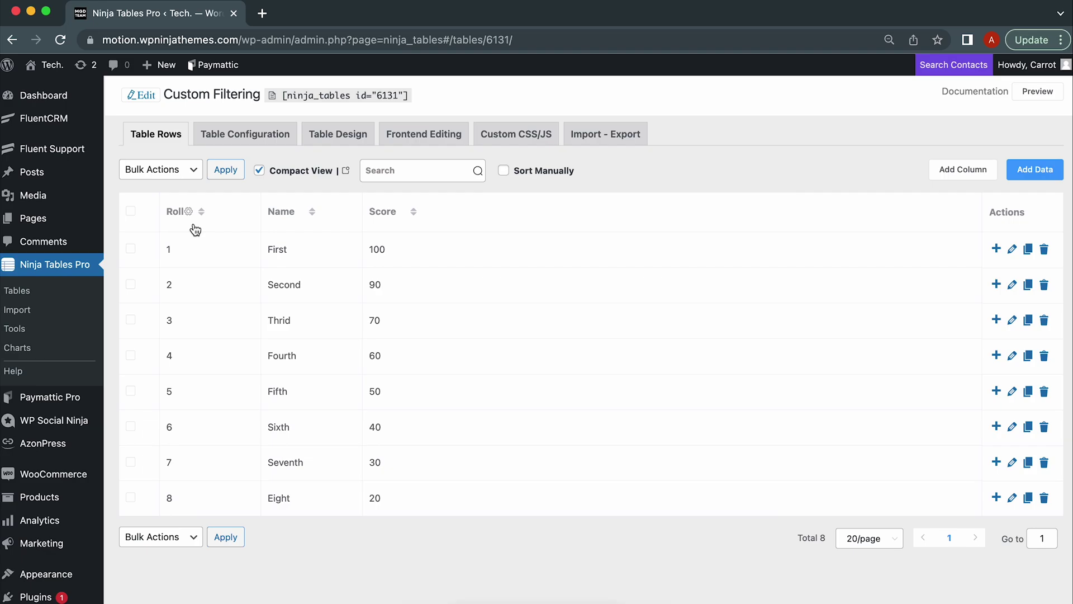
click(246, 137)
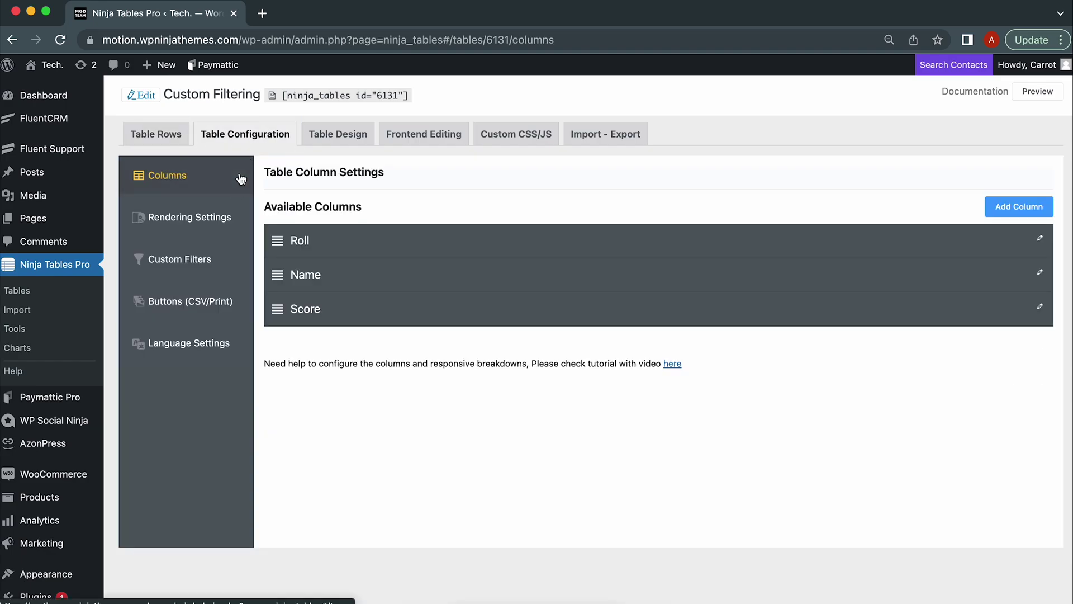
click(196, 262)
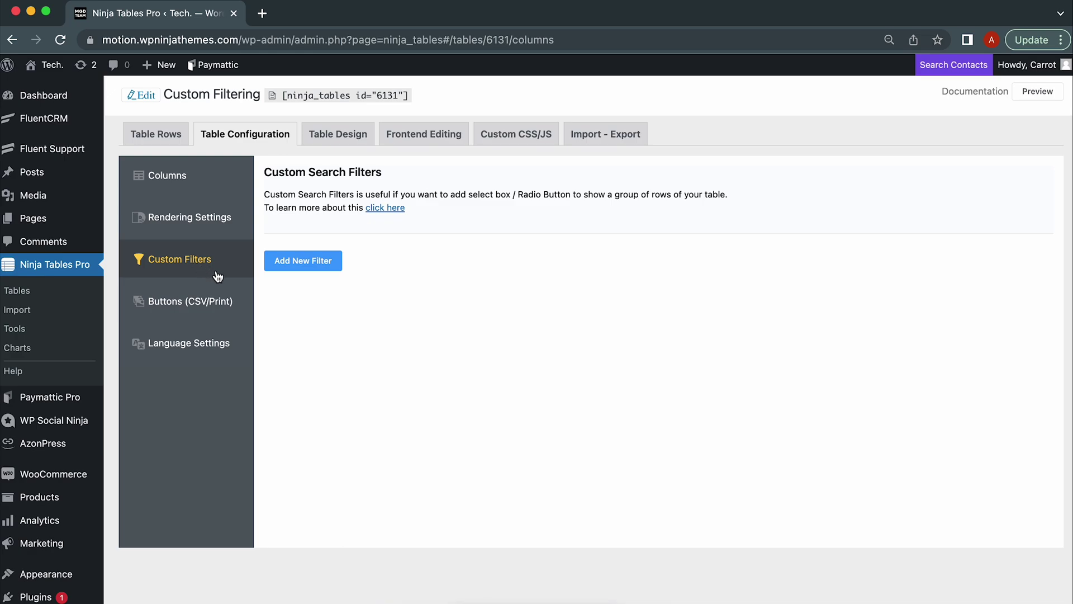
- Add a new custom filter titled 'Score Filter' with the label 'Score'
click(303, 262)
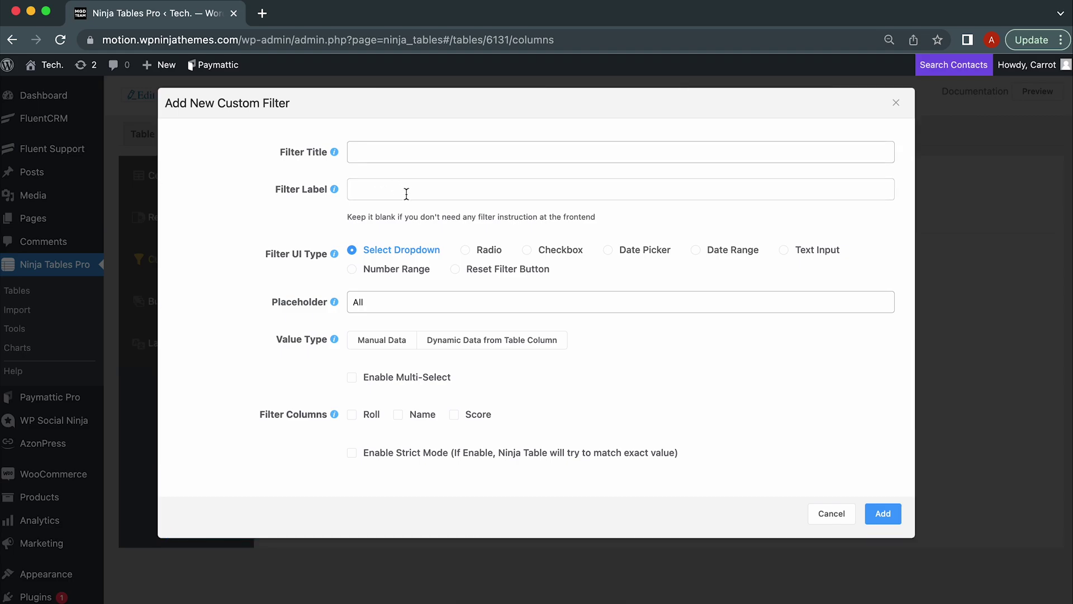
click(391, 152)
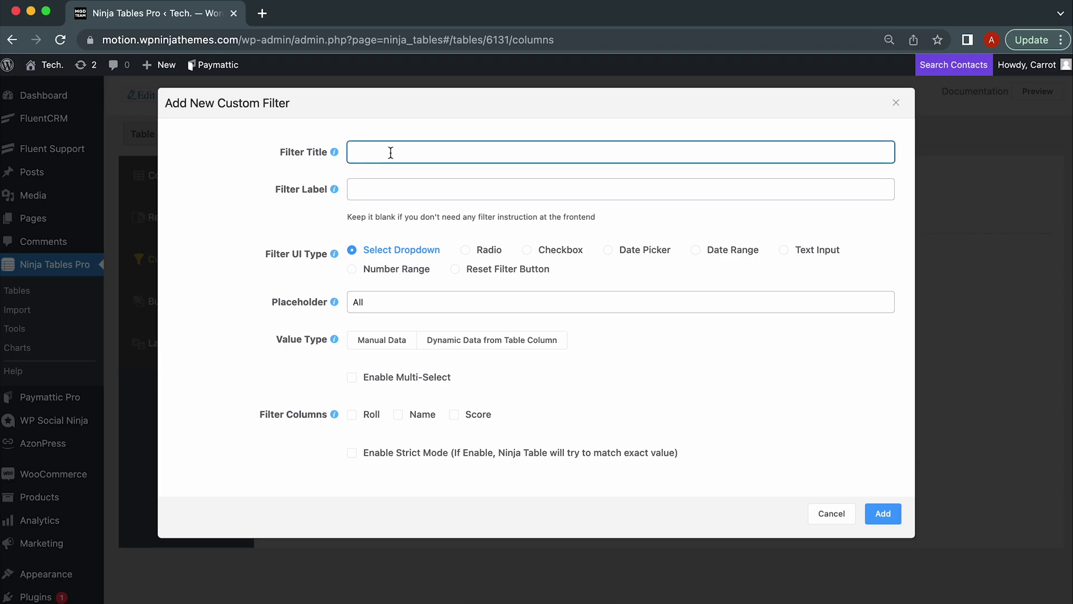
text(Score Filter)
click(351, 189)
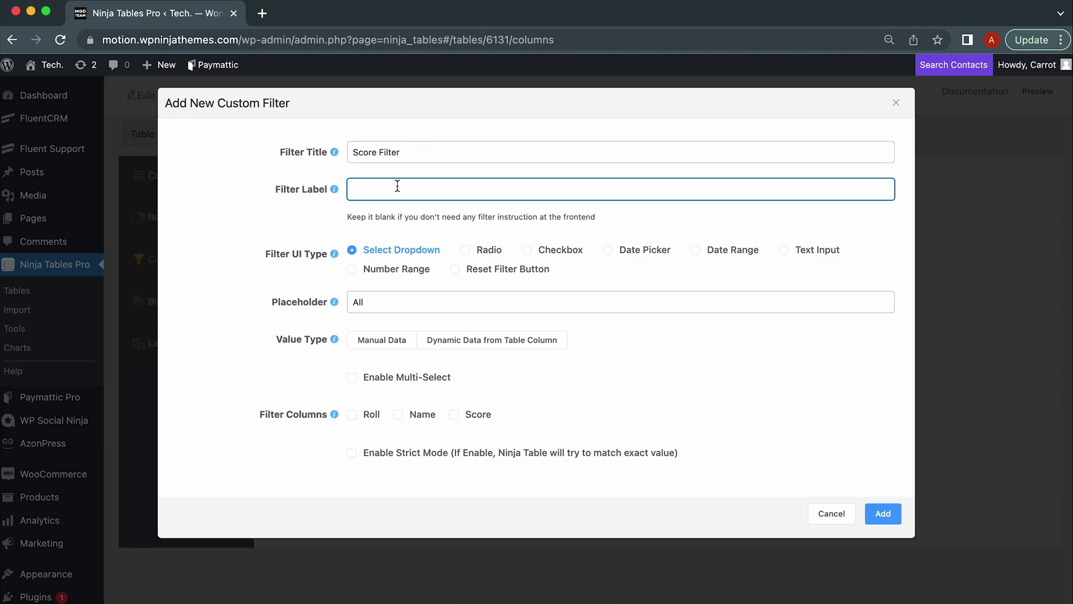
text(Score)
- Try the Radio, Checkbox, Date Picker, Date Range, Text Input, Number Range and Reset types, ending on Select Dropdown
click(469, 251)
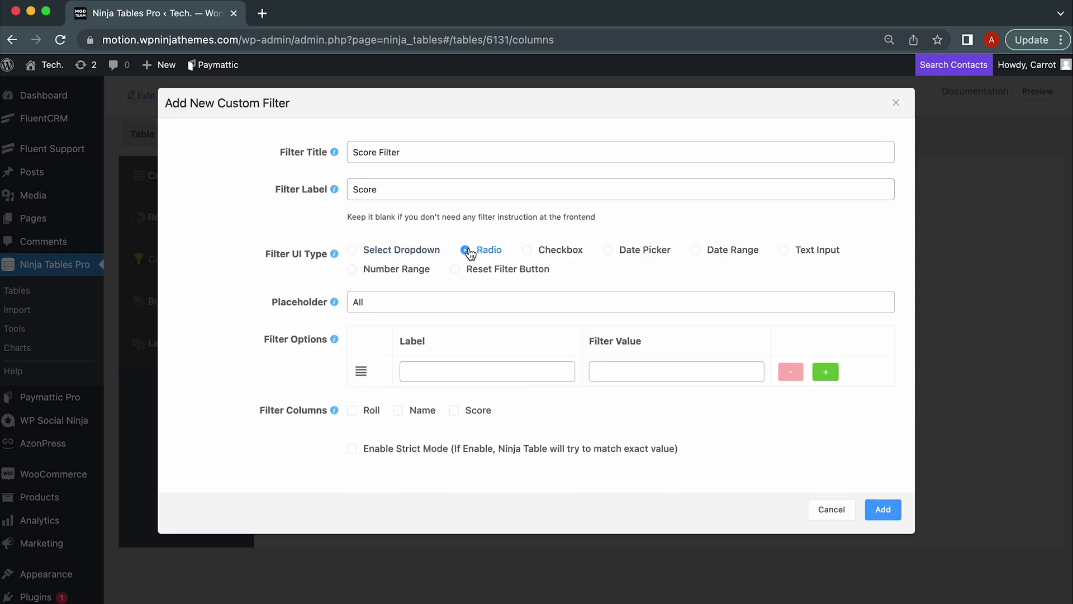
click(530, 252)
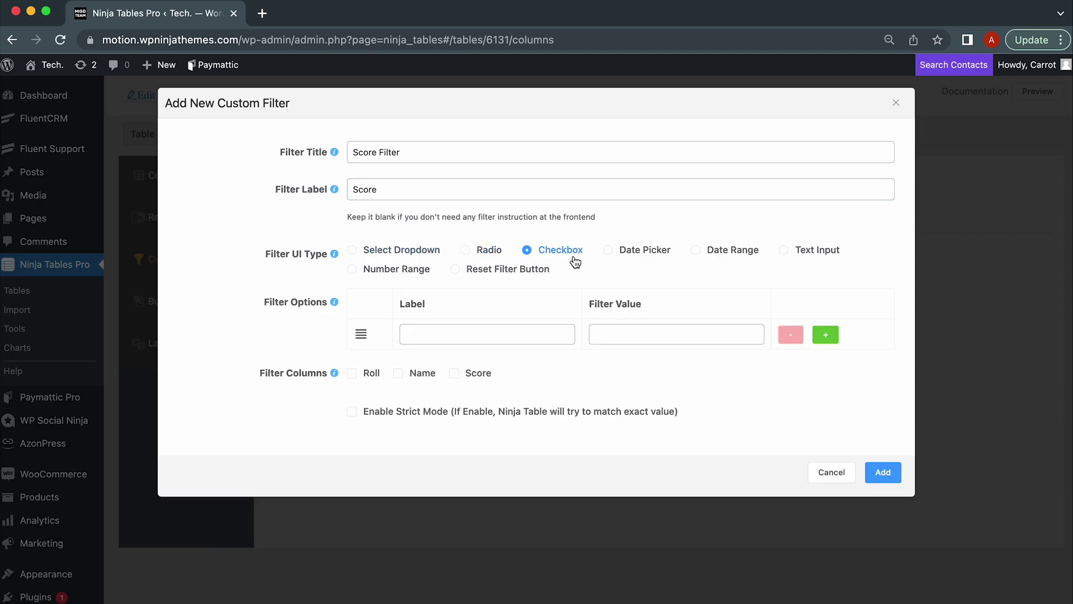
click(608, 252)
click(696, 251)
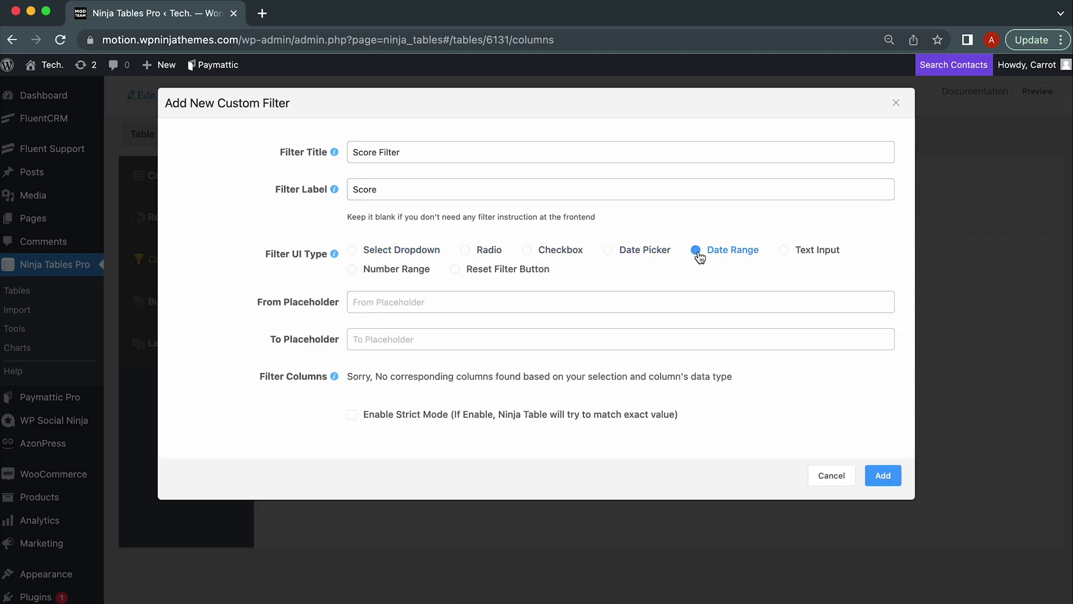
click(782, 251)
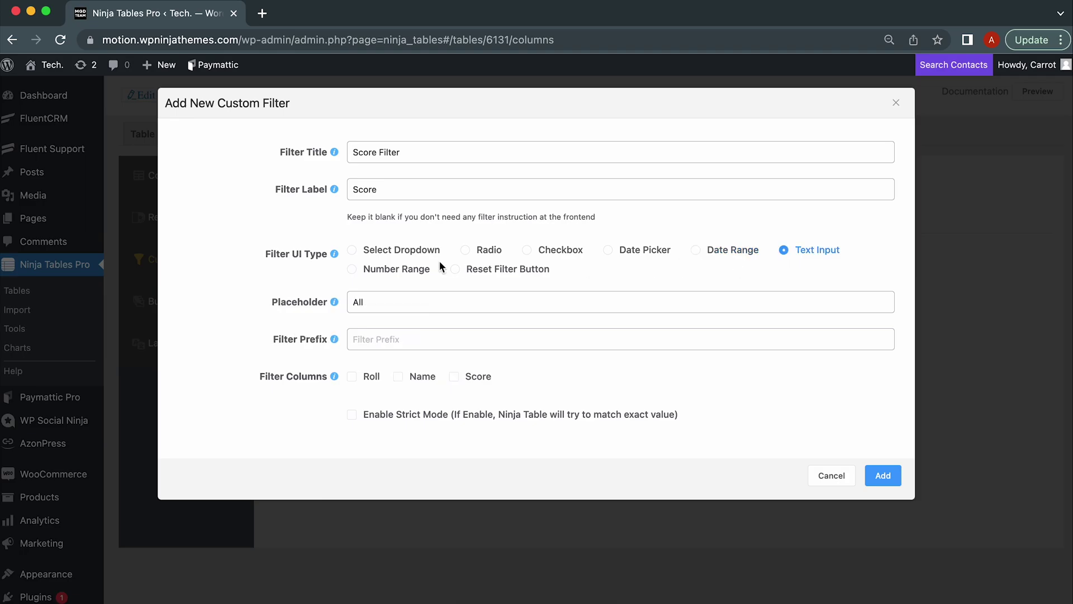
click(401, 271)
click(484, 271)
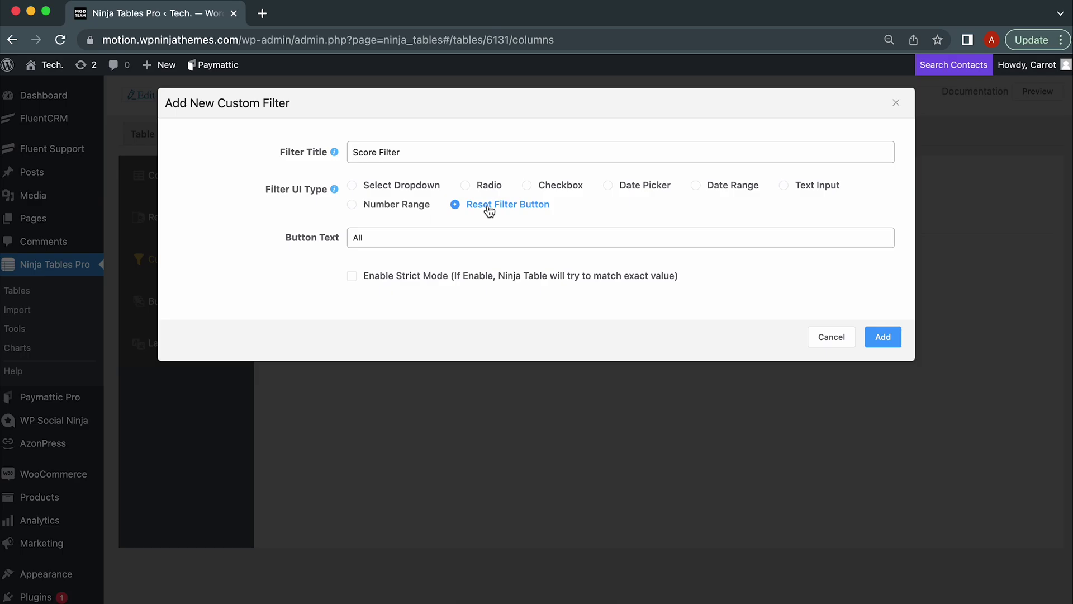
click(401, 186)
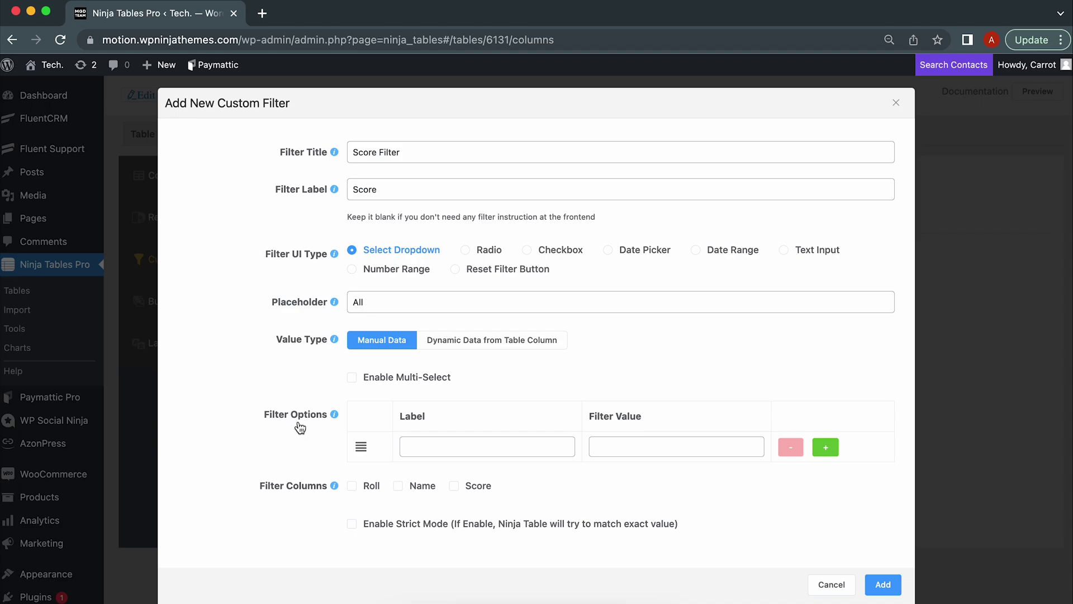
- Add and remove option rows until one empty row remains, then tick the Score column
click(439, 448)
click(439, 448)
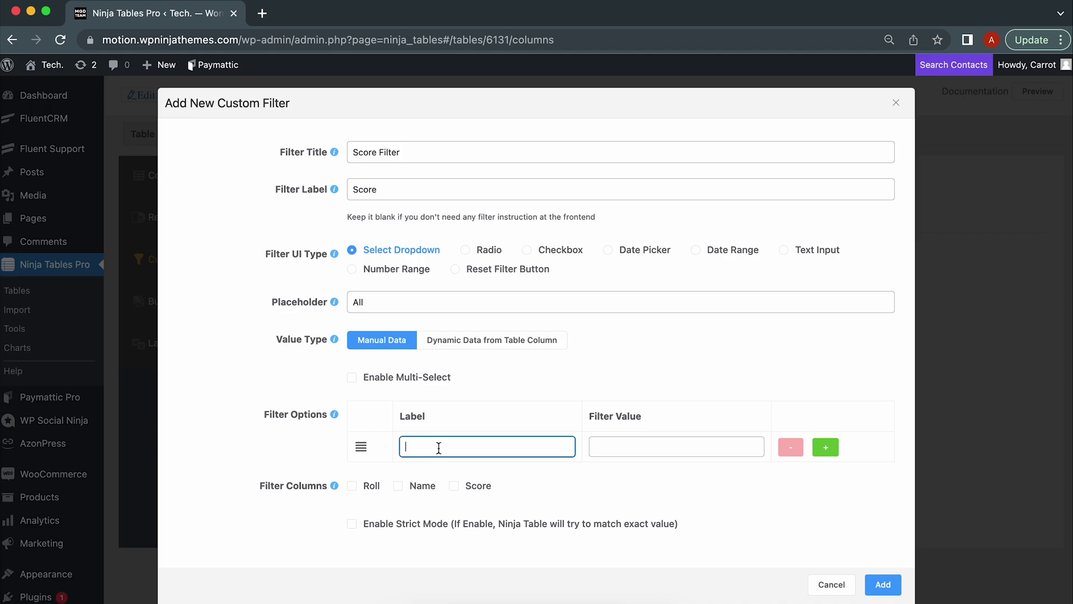
click(615, 445)
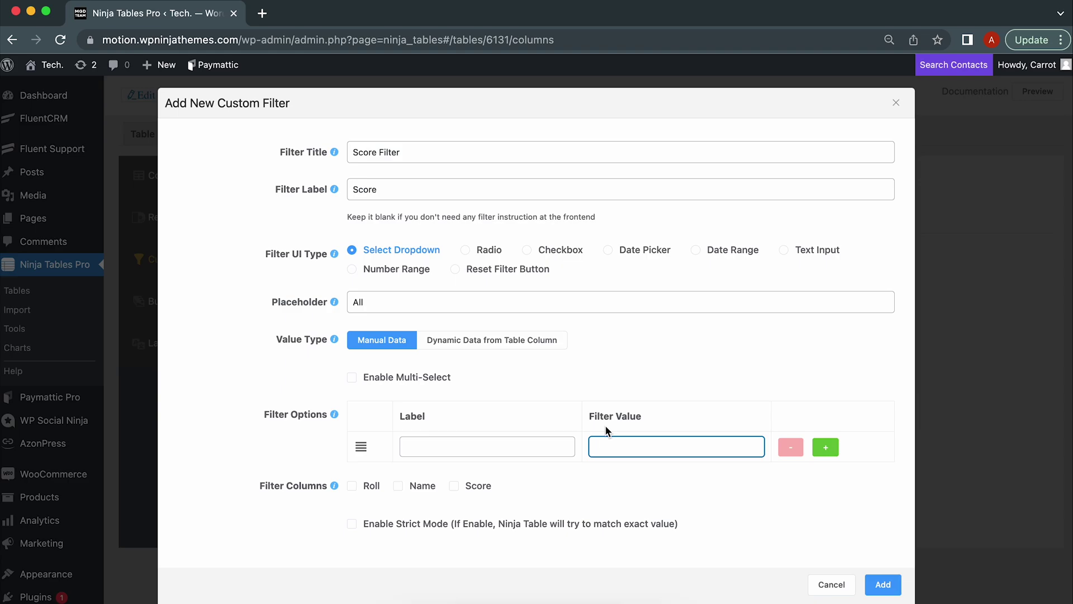
click(826, 448)
click(828, 476)
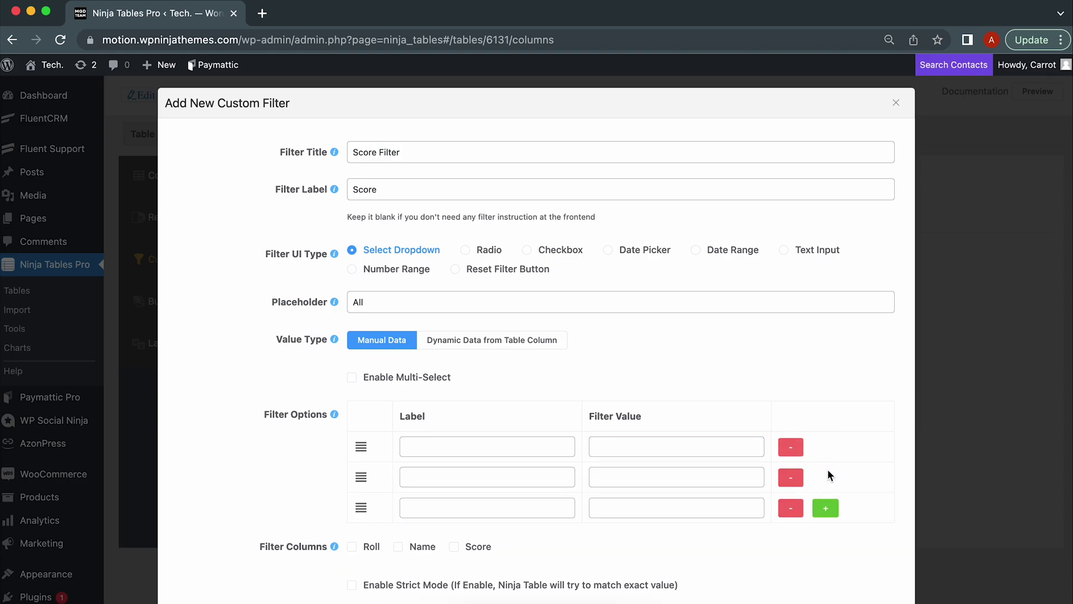
click(790, 478)
click(792, 451)
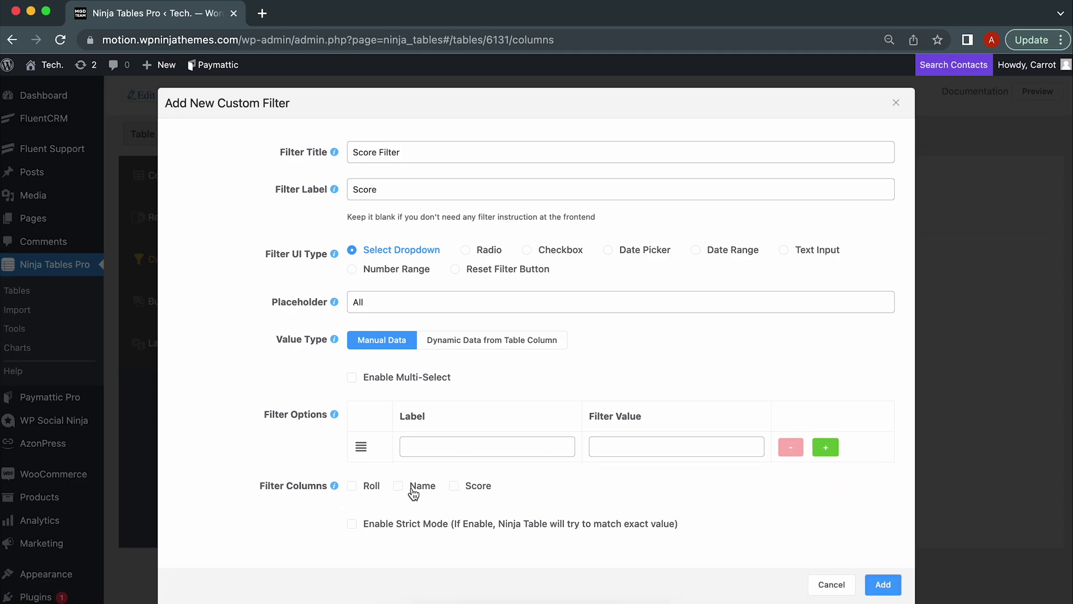
click(460, 490)
- Fill the dropdown with Dynamic Data from the Score column, splitting comma-separated values
click(457, 341)
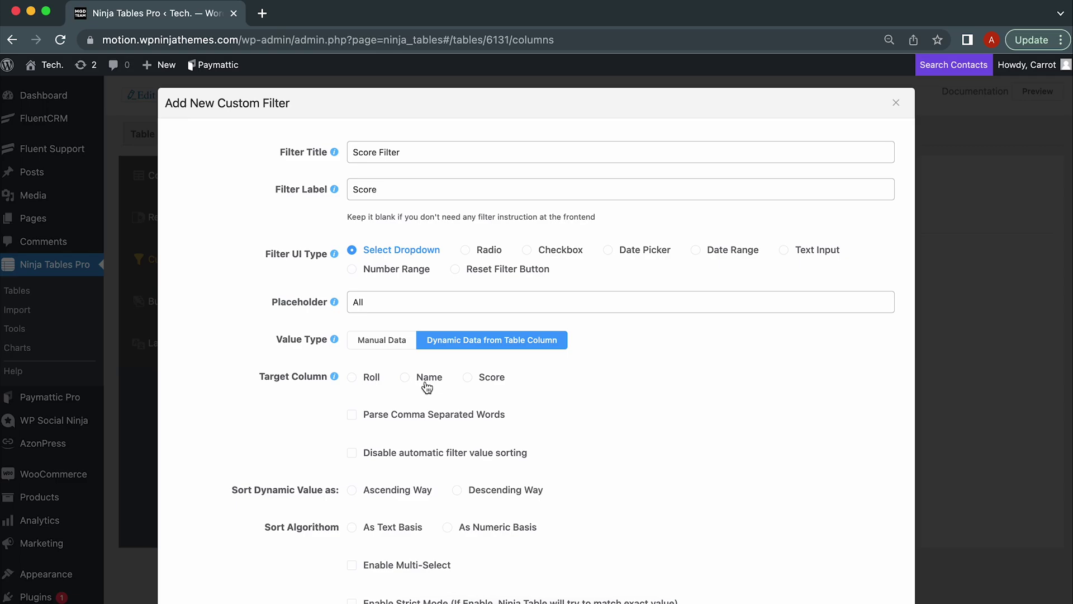
click(475, 385)
click(352, 415)
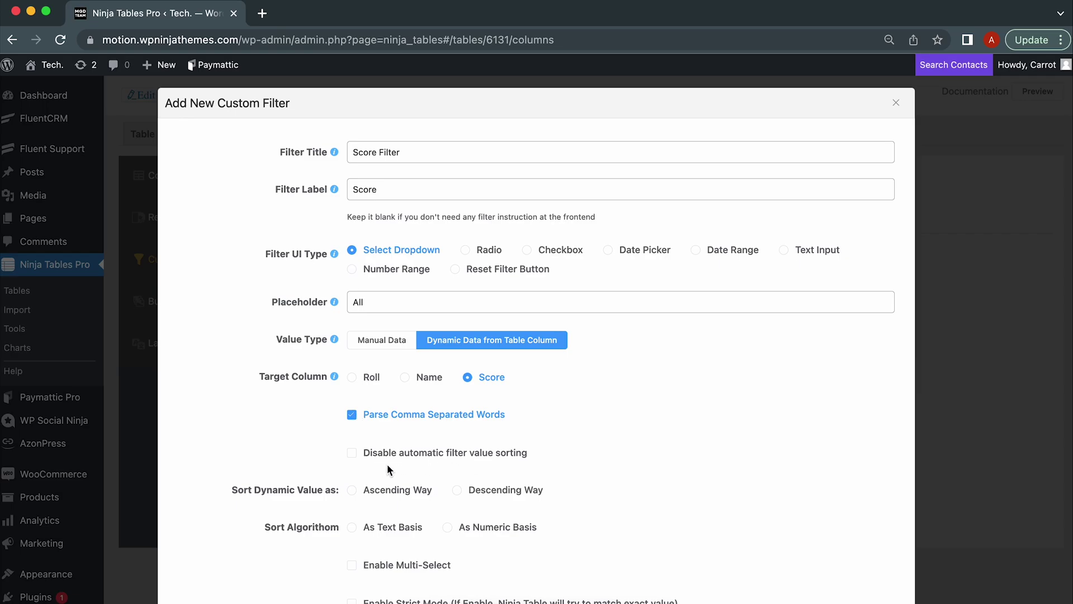
- Keep automatic filter value sorting on and enable Multi-Select
scroll(353, 463, down, 2)
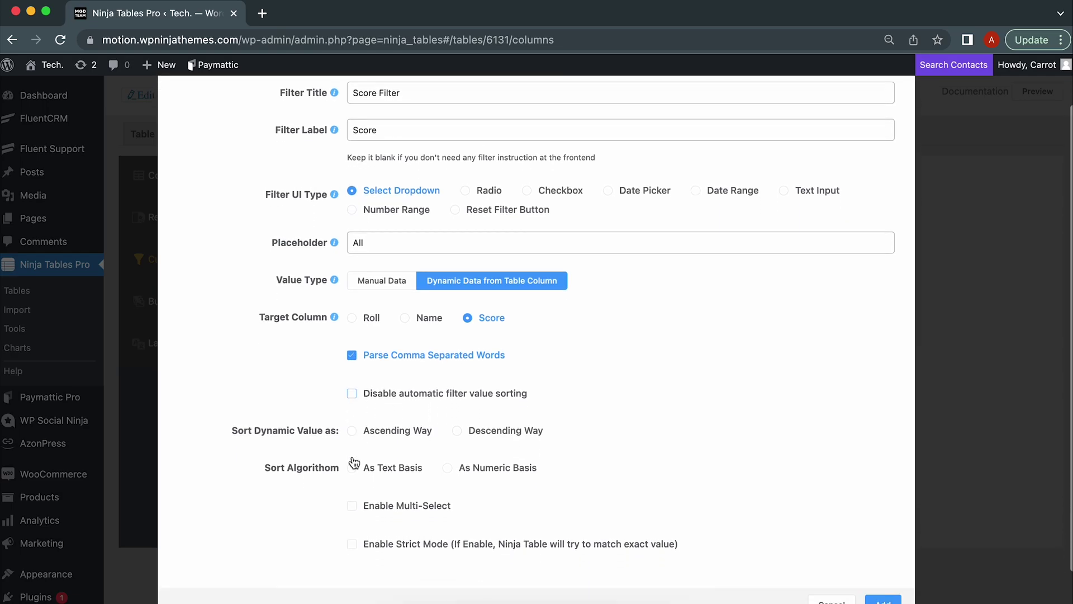
click(352, 390)
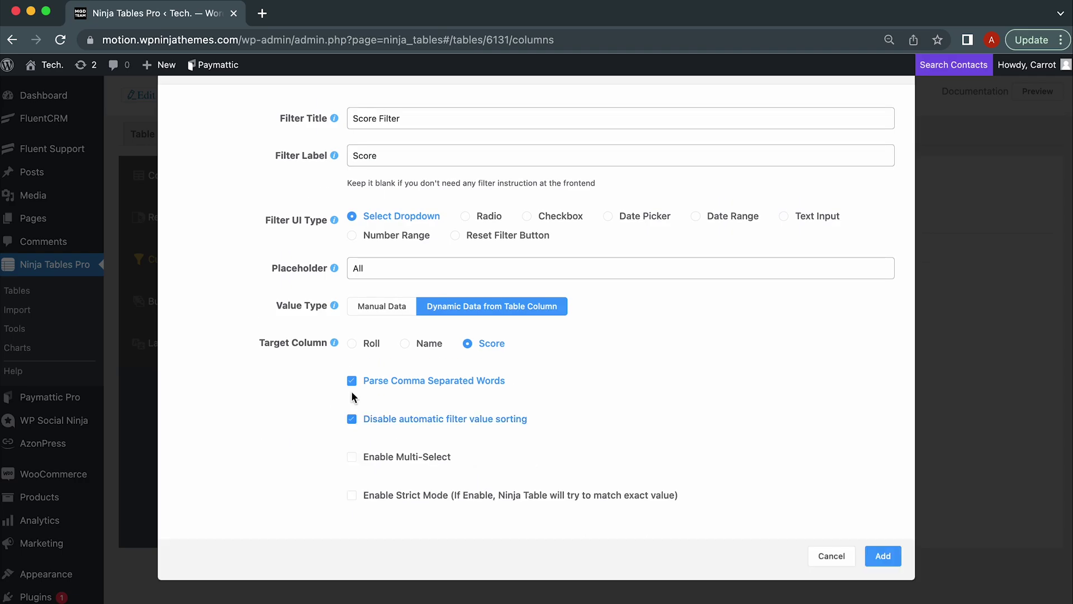
click(352, 420)
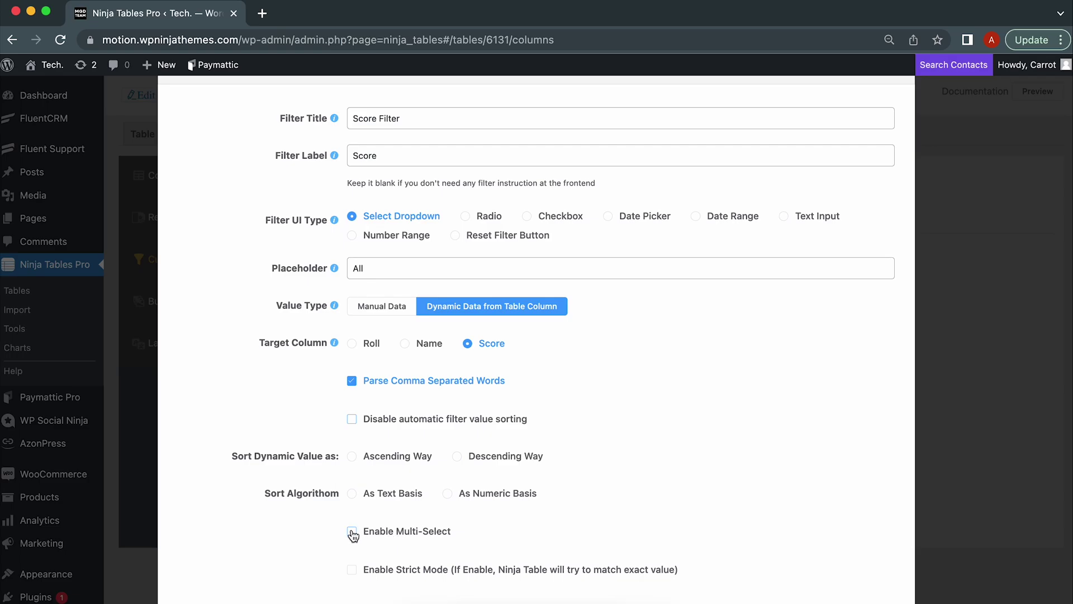
scroll(350, 534, down, 2)
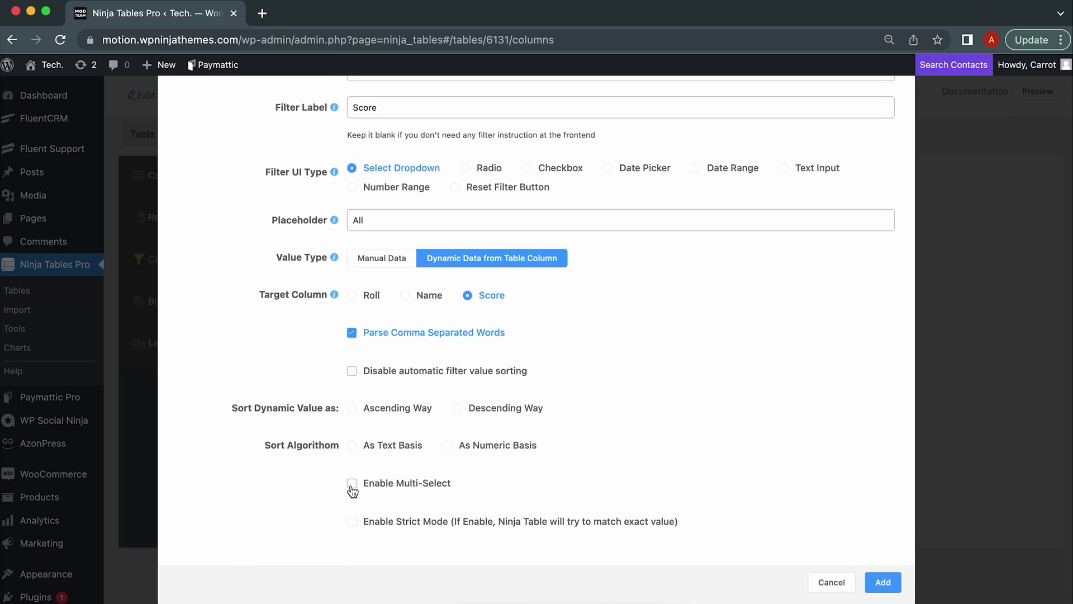
click(352, 488)
- Enable Strict Mode, then start a new filter titled 'Score filter' labelled 'Score'
click(351, 526)
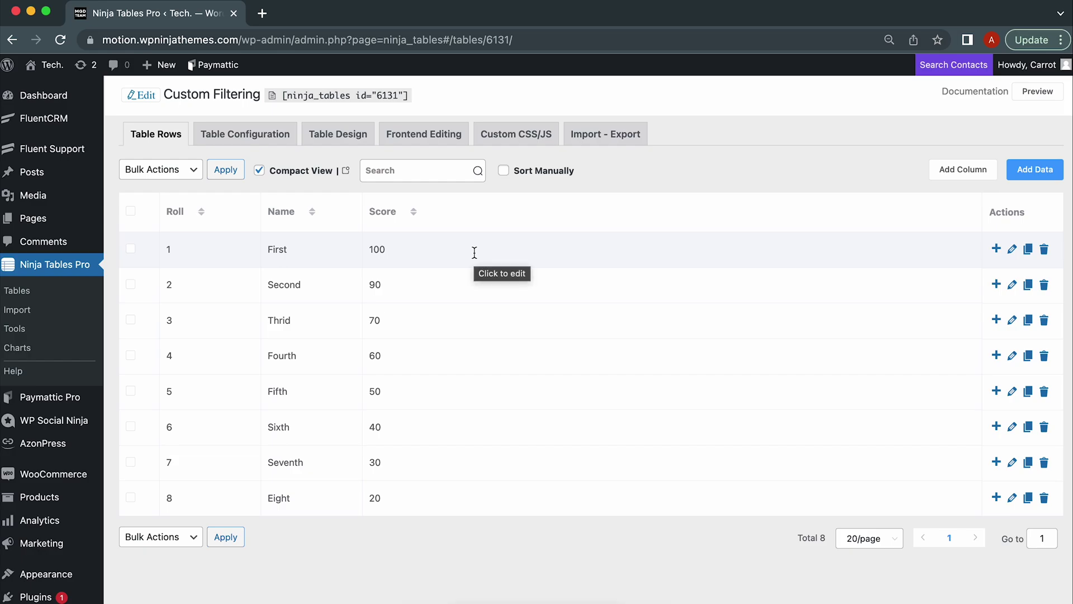
click(238, 133)
click(194, 255)
click(306, 258)
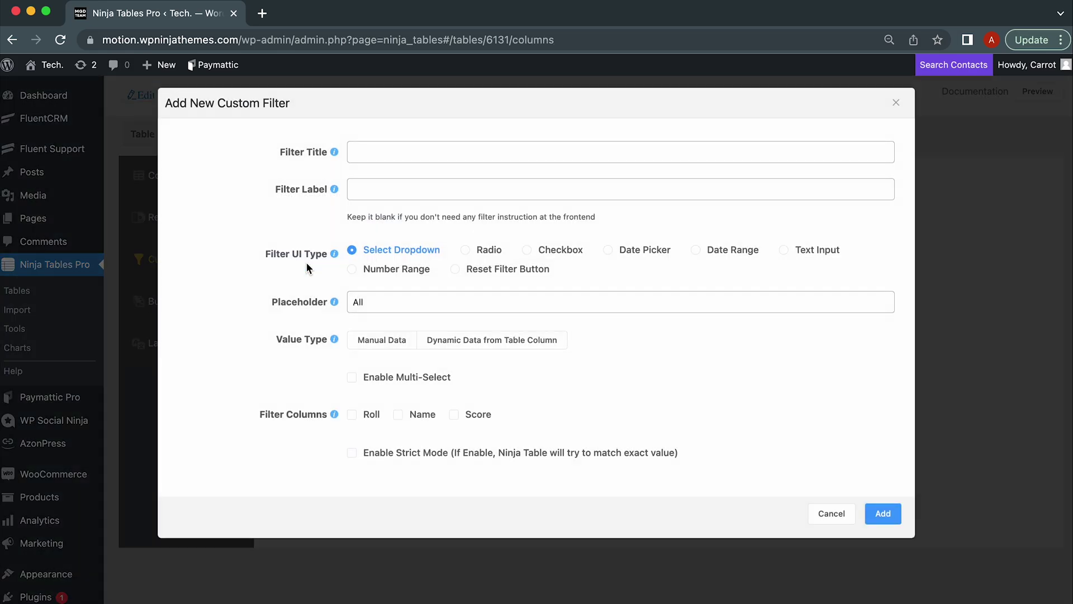
click(379, 158)
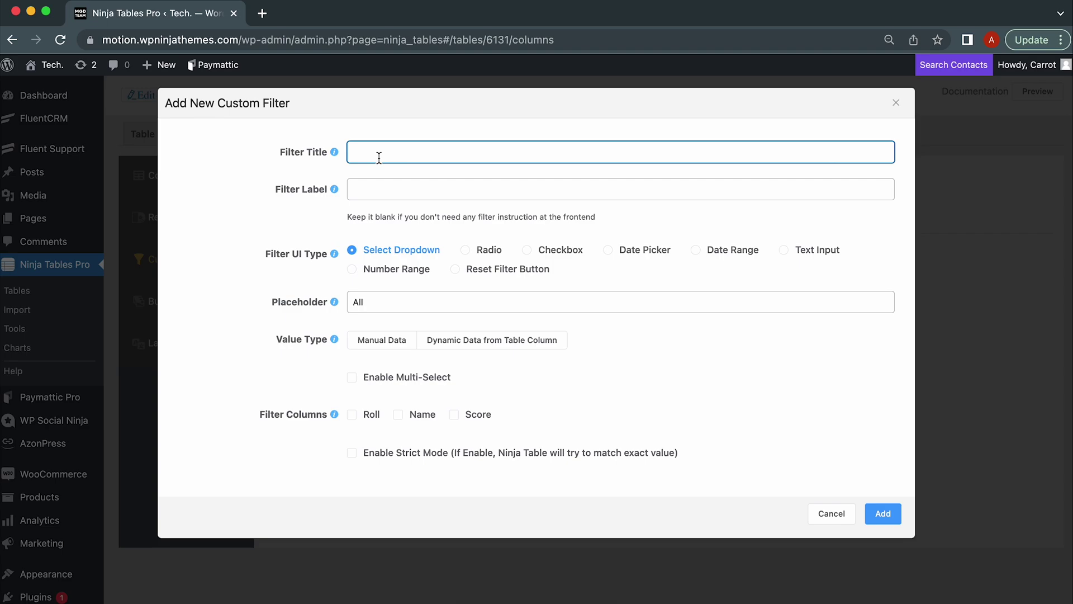
text(Score filter)
click(386, 189)
text(Score)
- Switch to Manual Data and add the option 'Greater Than' with value '{gt} 50'
click(409, 304)
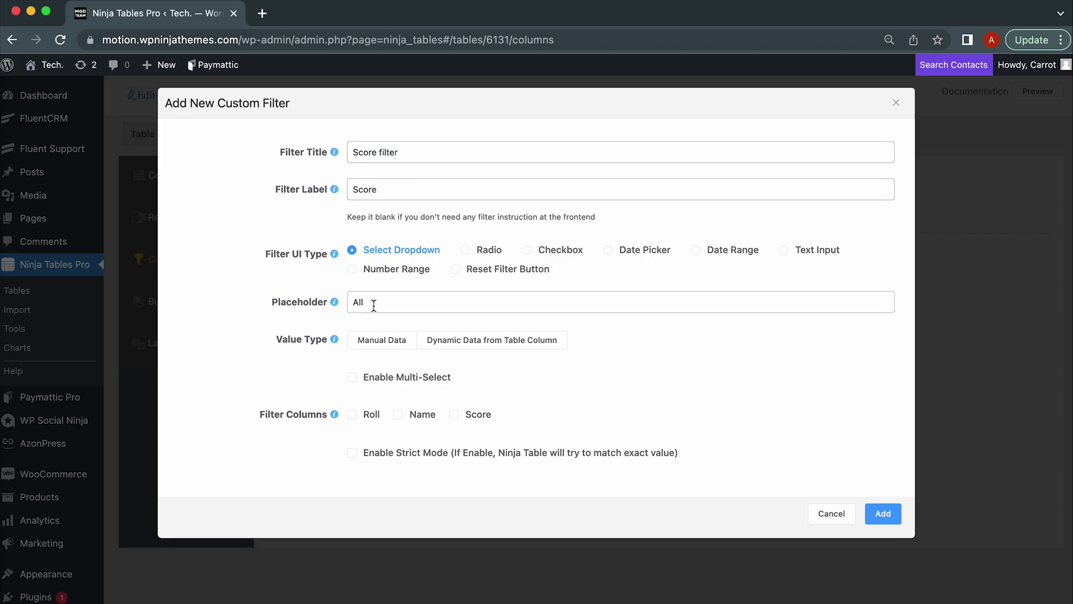
click(380, 343)
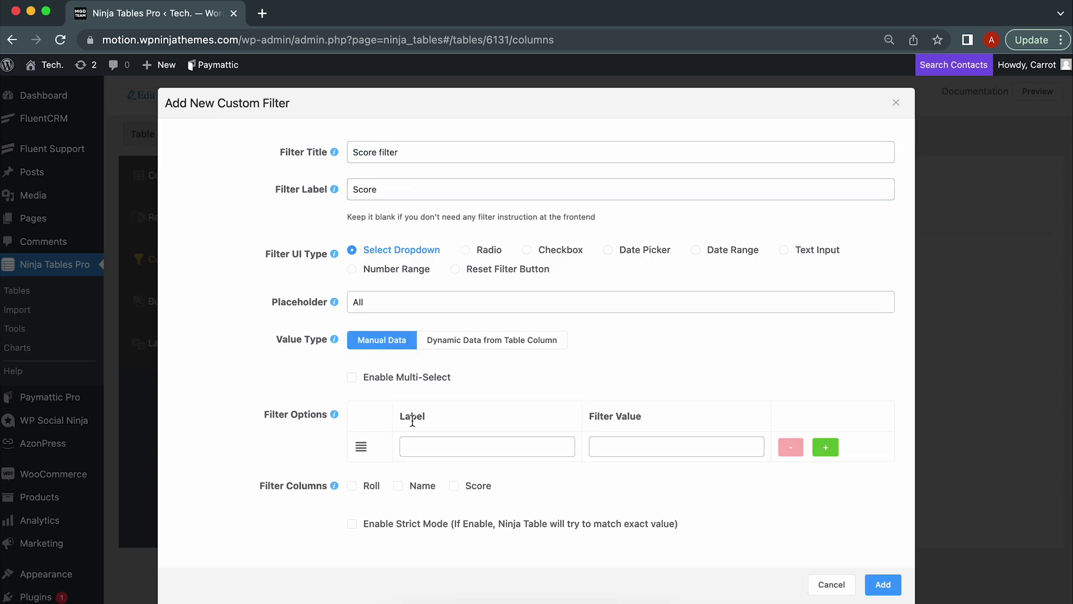
click(442, 450)
click(447, 453)
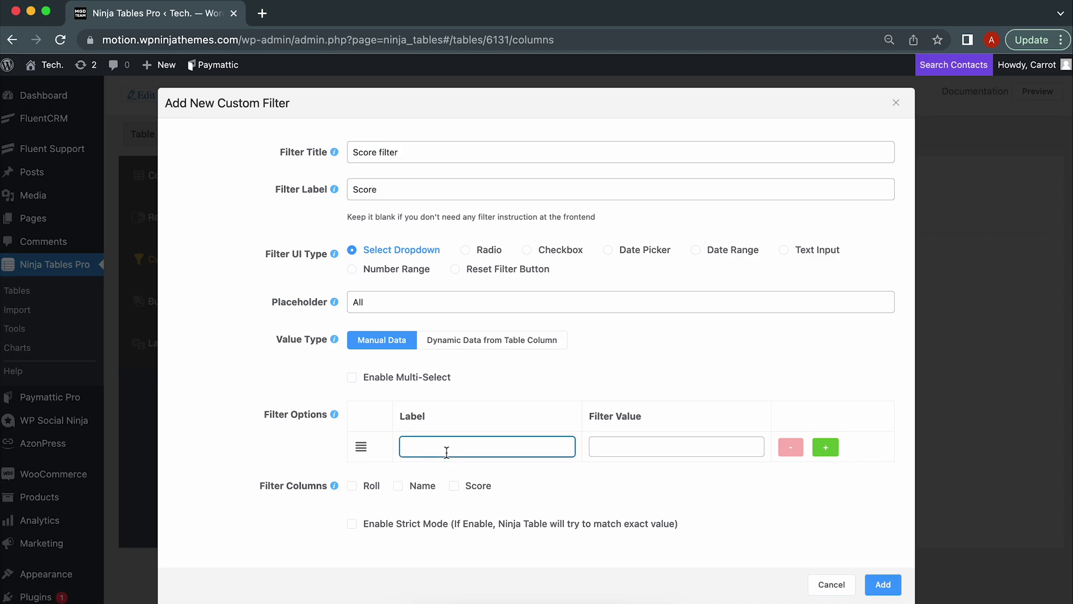
text(Greater Than)
click(648, 449)
text({gt} 50)
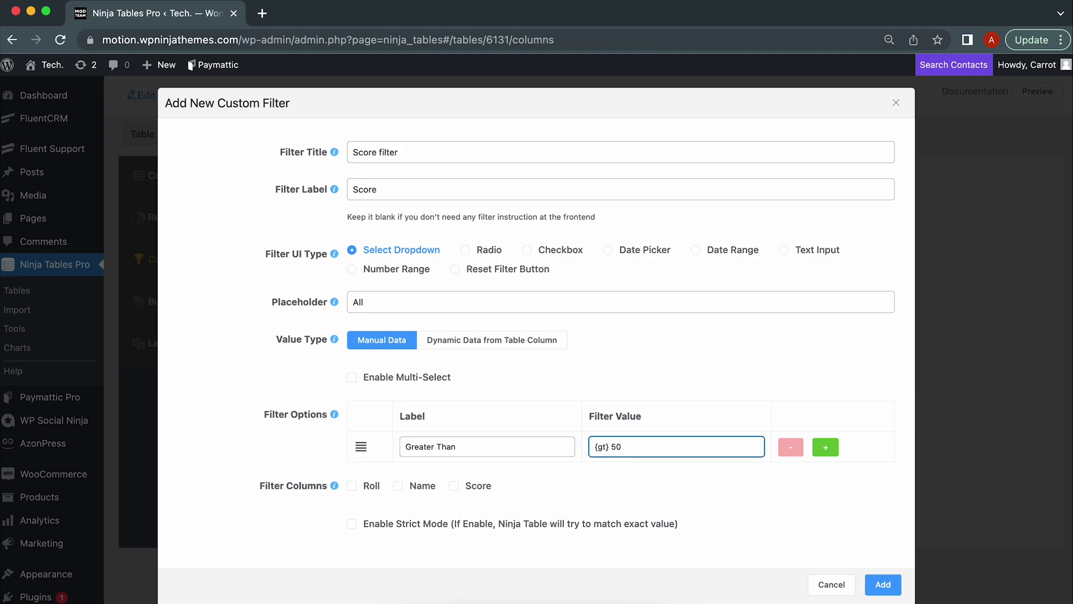
- Add the 'First to Last' option with value '~ 40 - 60', target Score, and save the filter
click(822, 448)
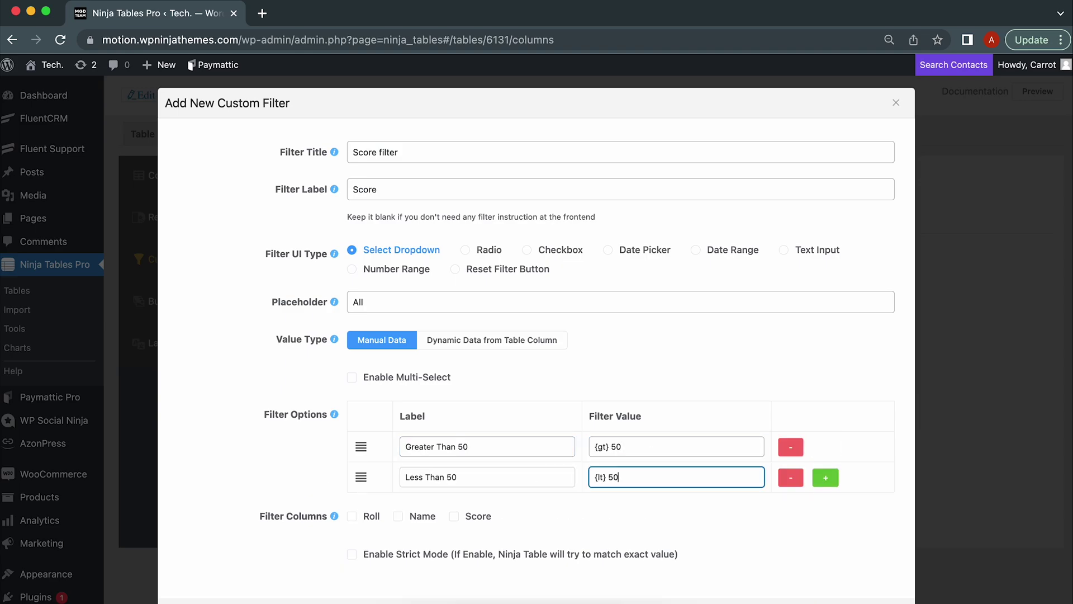
click(826, 479)
text(First to Last)
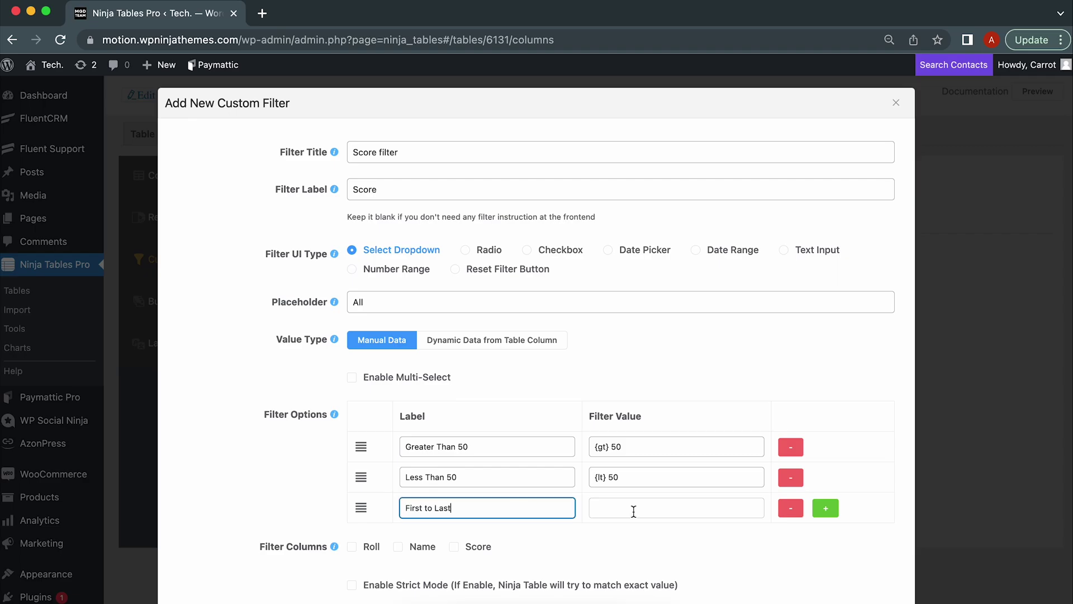
click(633, 511)
text(~ 40 - 60)
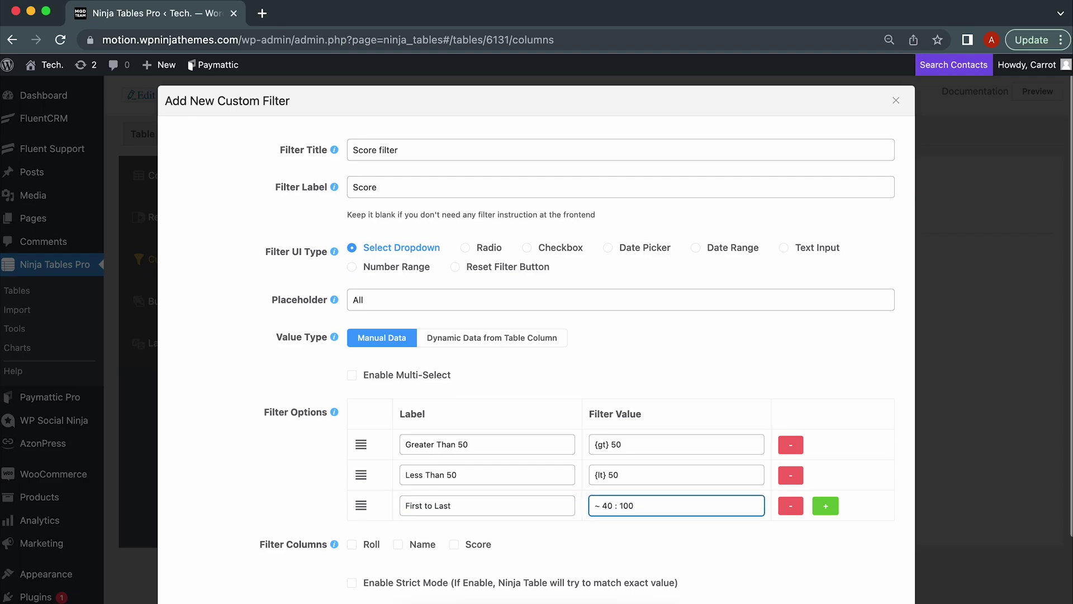
click(454, 546)
scroll(511, 478, down, 3)
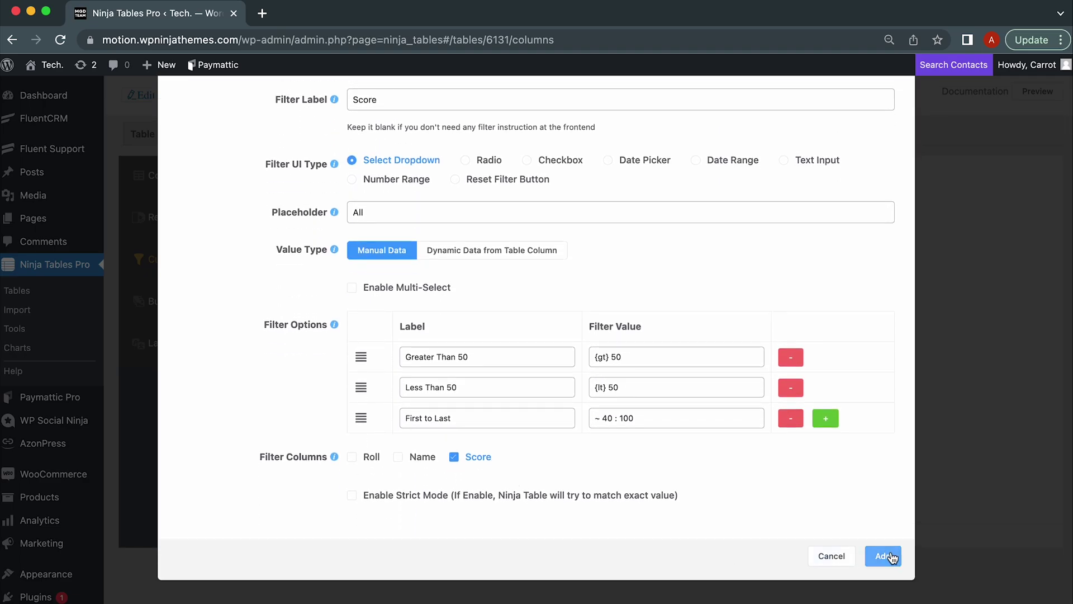
click(886, 556)
- Update the settings, open the preview, and filter the Score dropdown to Greater Than 50
click(292, 474)
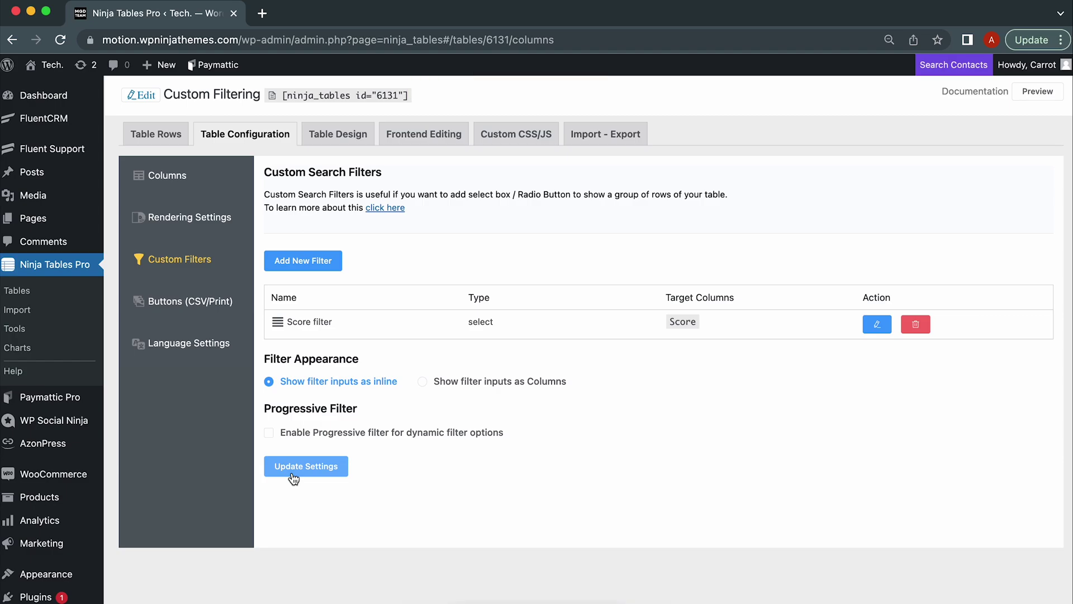
click(1038, 92)
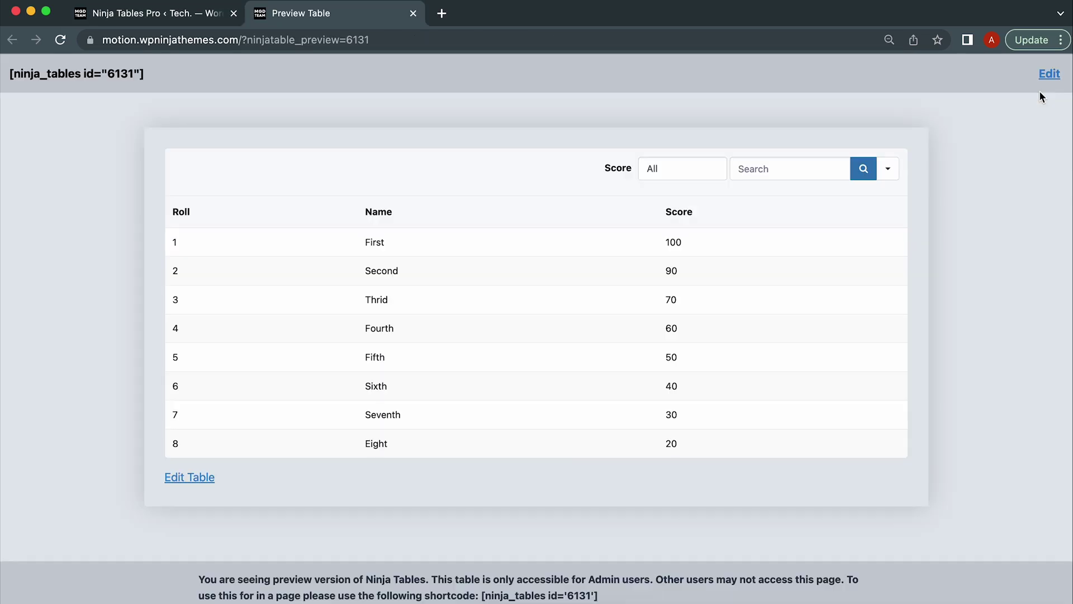
click(673, 168)
click(675, 184)
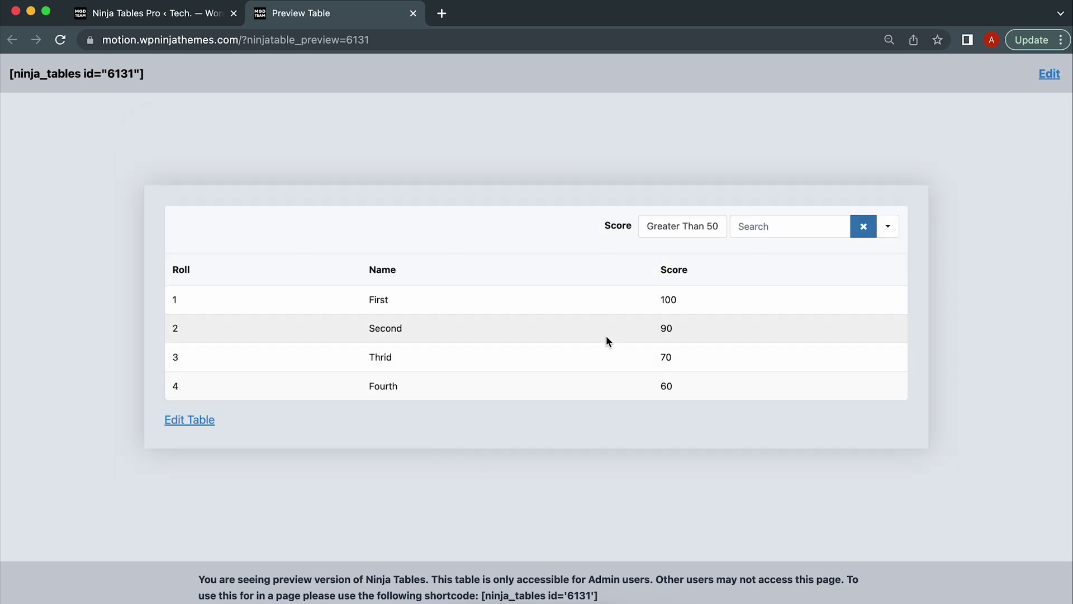
- Test Less Than 50, then First to Last, which lists scores 40, 30, 20
click(695, 230)
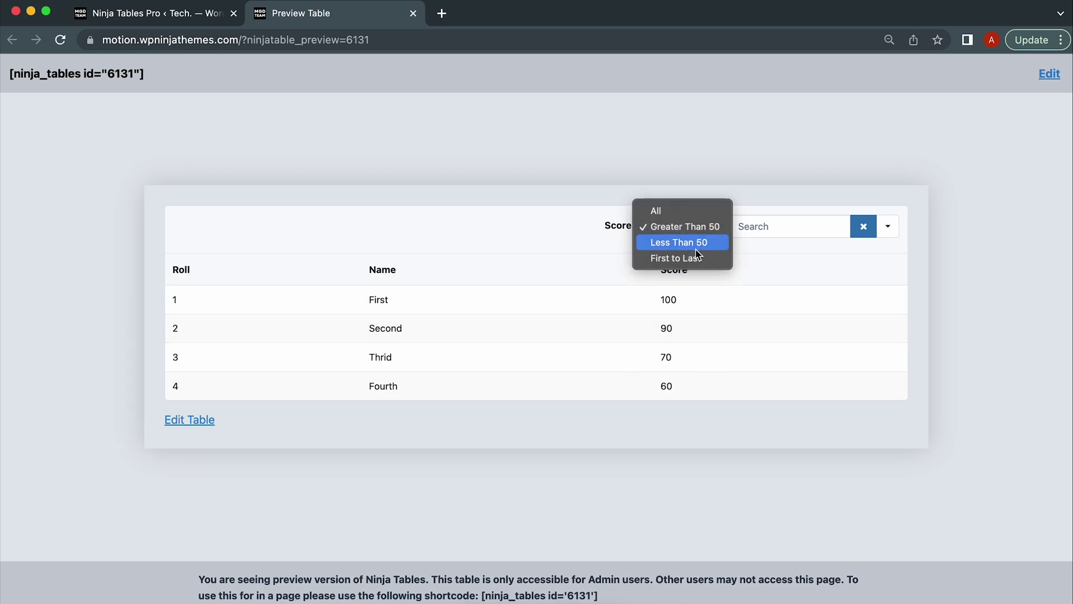
click(696, 248)
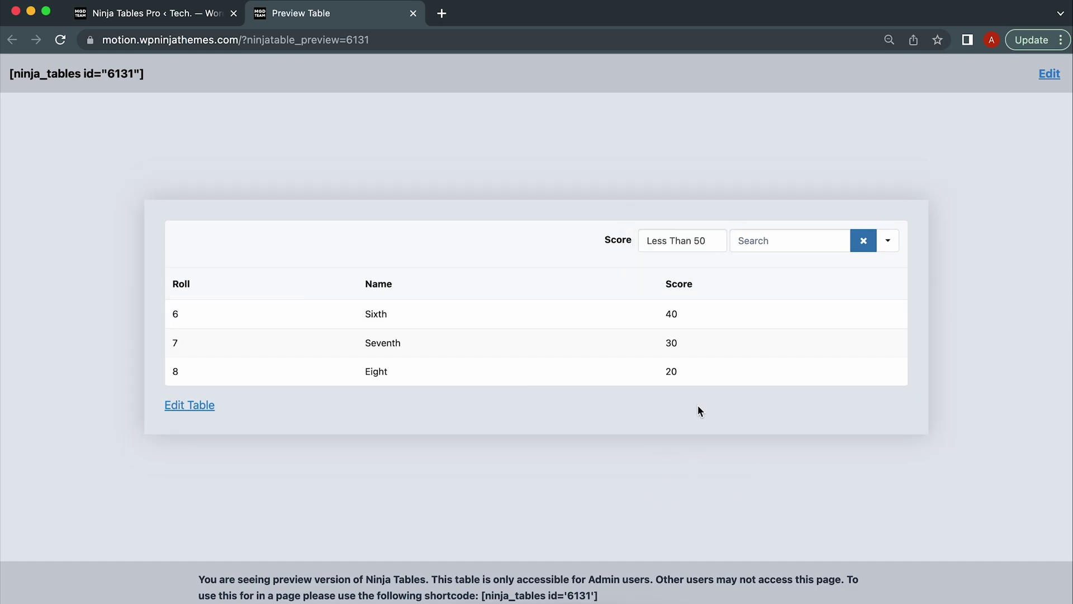
click(699, 244)
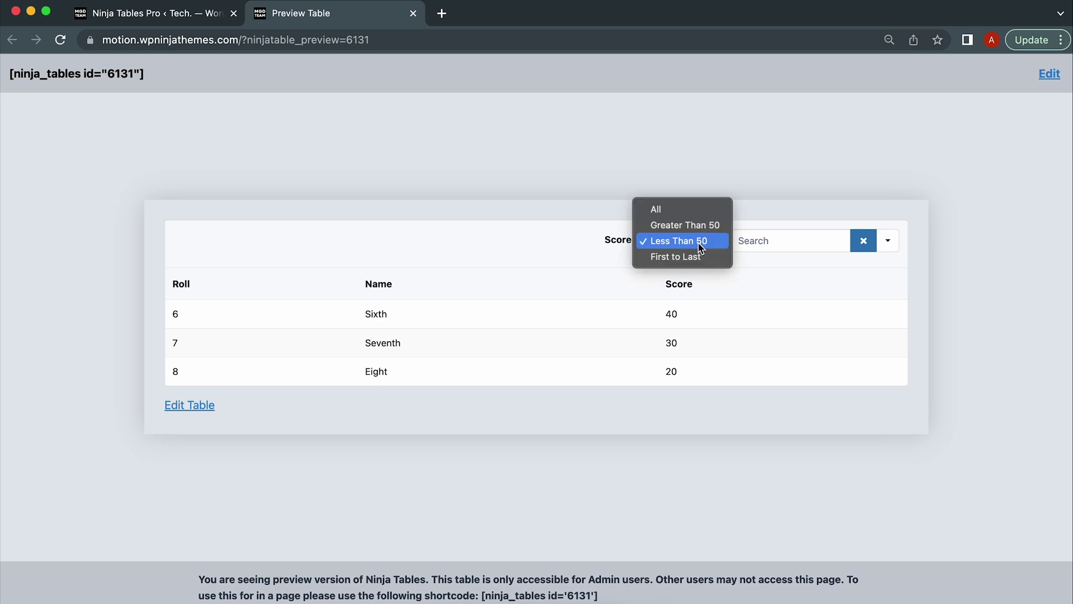
click(699, 261)
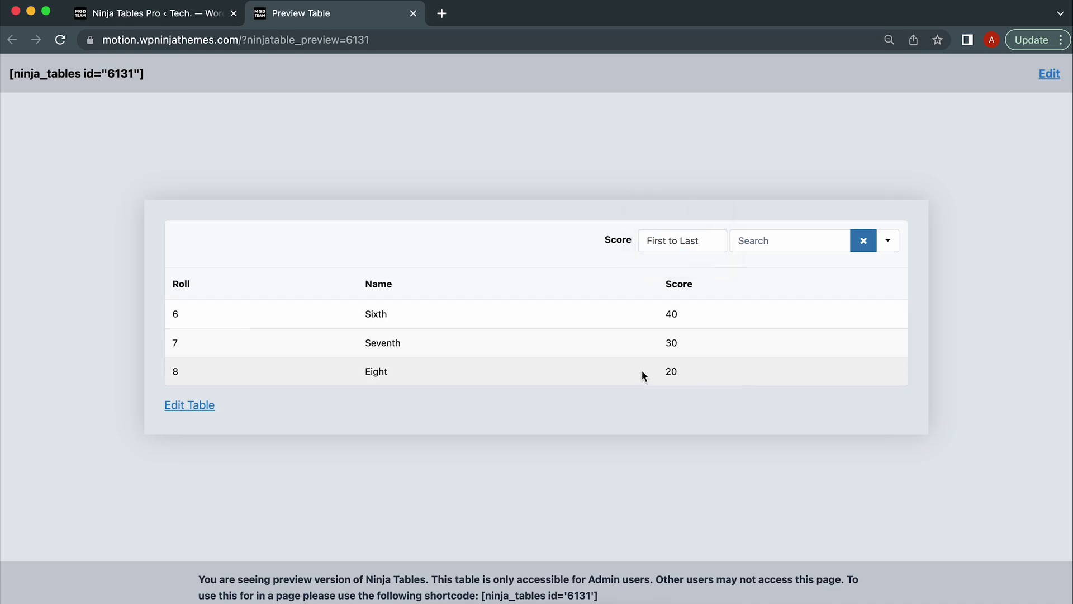